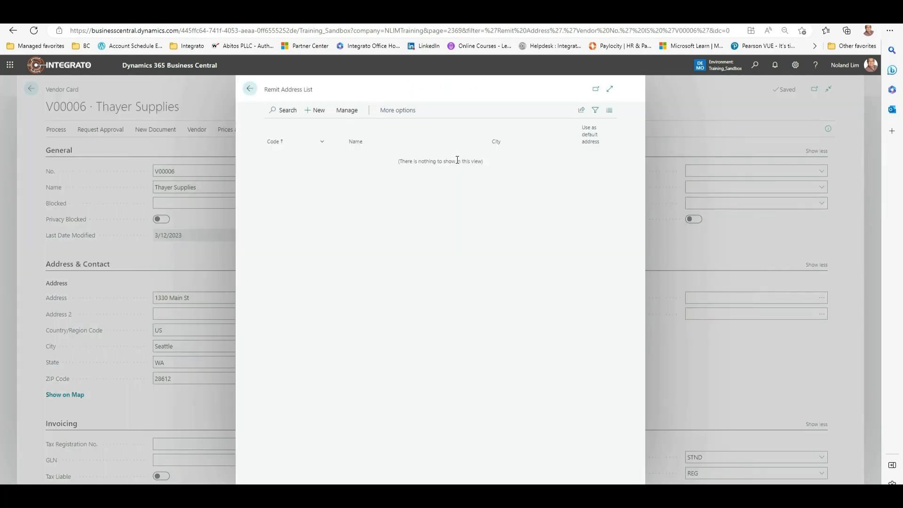
# Create a new remit address with code 100 for the vendor Thayer Supplies, keeping the vendor's name
pyautogui.click(319, 113)
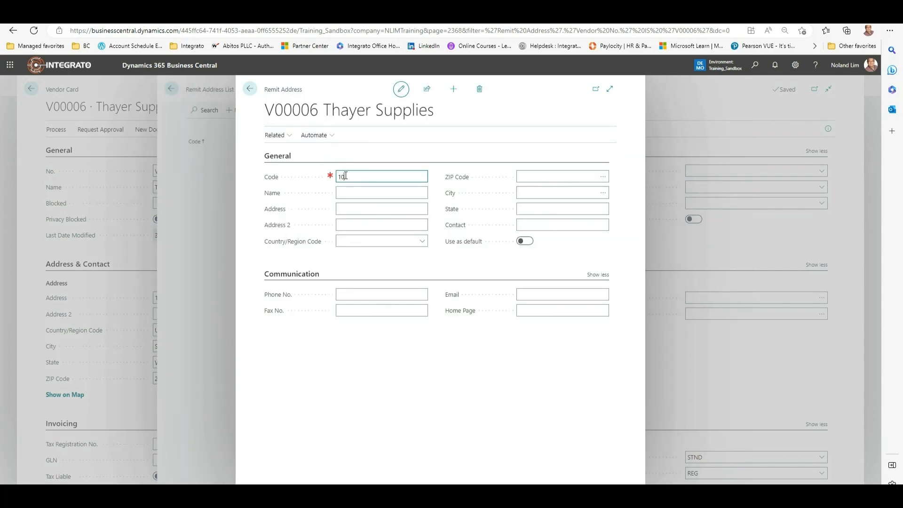
pyautogui.write('100')
pyautogui.press('Tab')
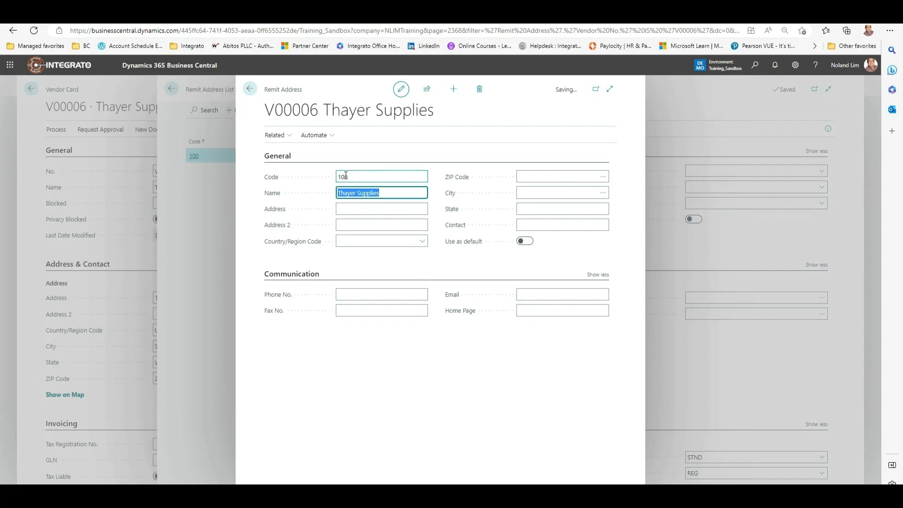
pyautogui.press('Tab')
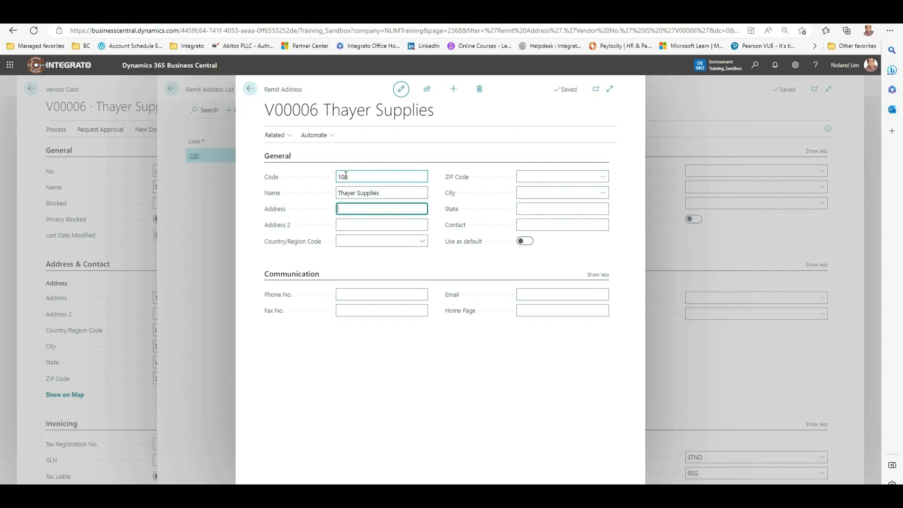
# Fill in the remit address's street address, country code US, ZIP code, city and state
pyautogui.write('2222 OaK Ave')
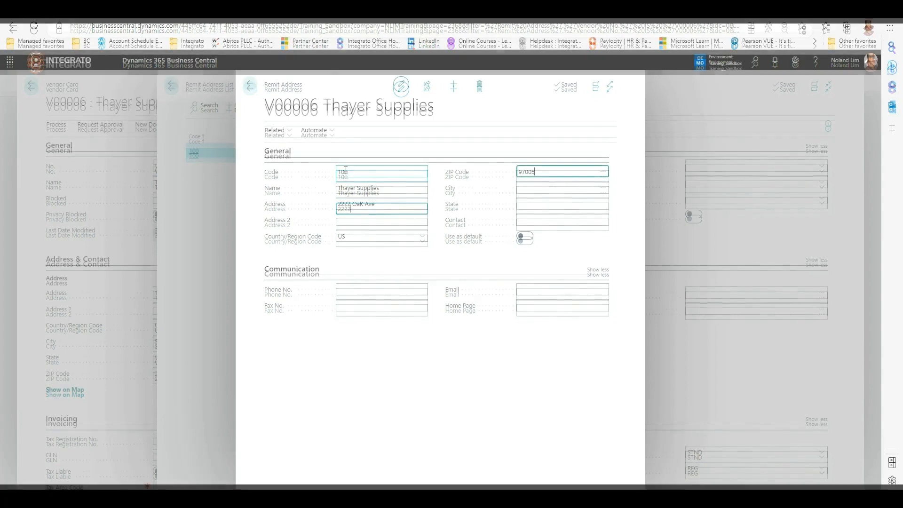
pyautogui.write('Portland')
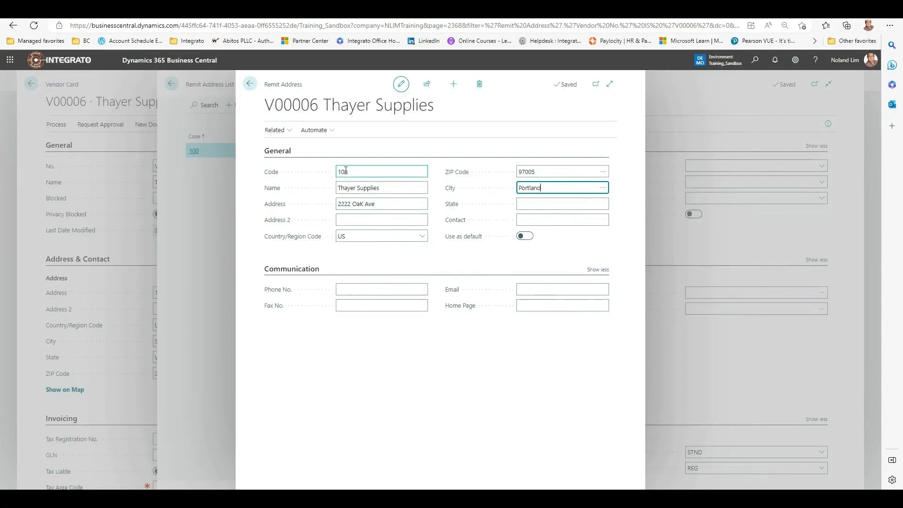
pyautogui.press('Tab')
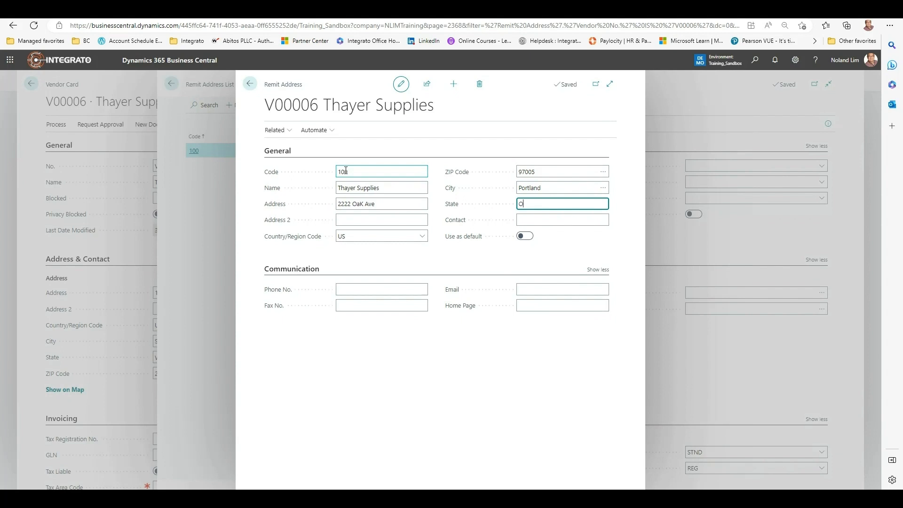
pyautogui.write('OR')
pyautogui.press('Tab')
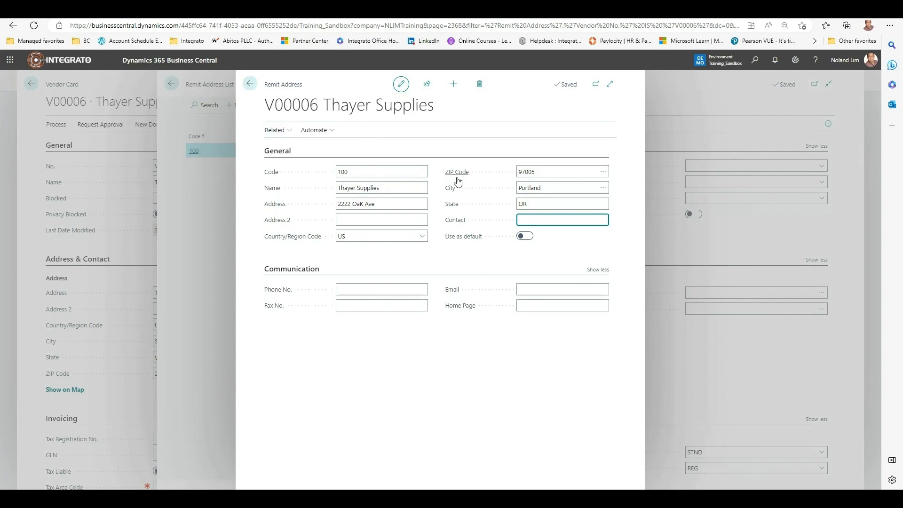
# Make remit address 100 the vendor's default address, confirm the change and return to the vendor card
pyautogui.click(526, 237)
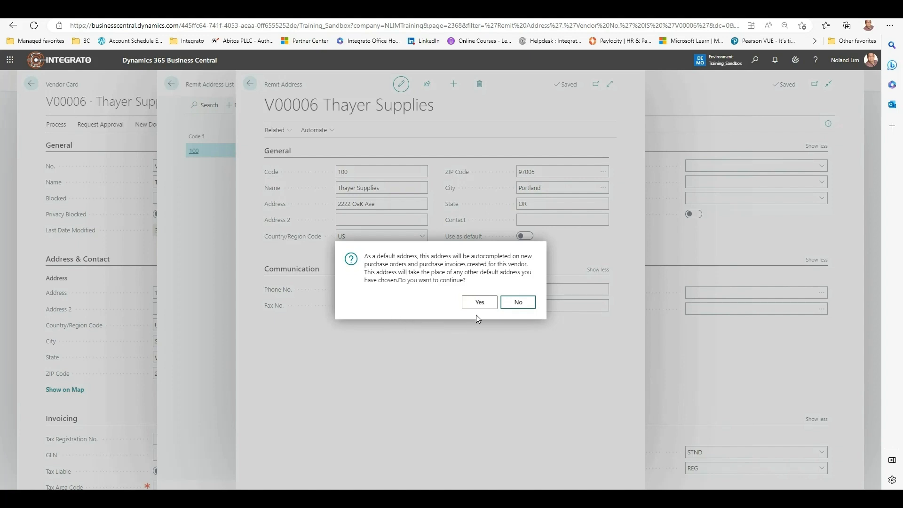
pyautogui.click(480, 302)
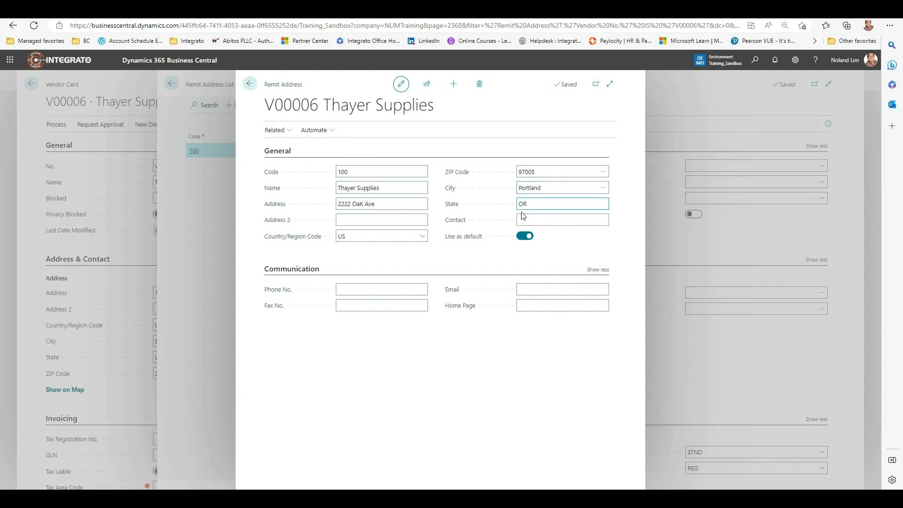
pyautogui.click(250, 85)
pyautogui.click(251, 85)
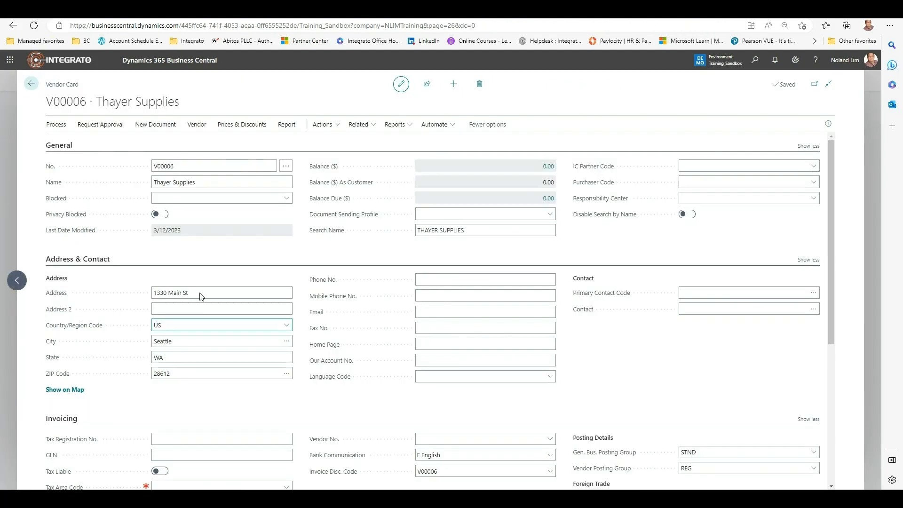
# Leave the vendor card and start a new purchase invoice from the home page's purchase invoices
pyautogui.click(166, 357)
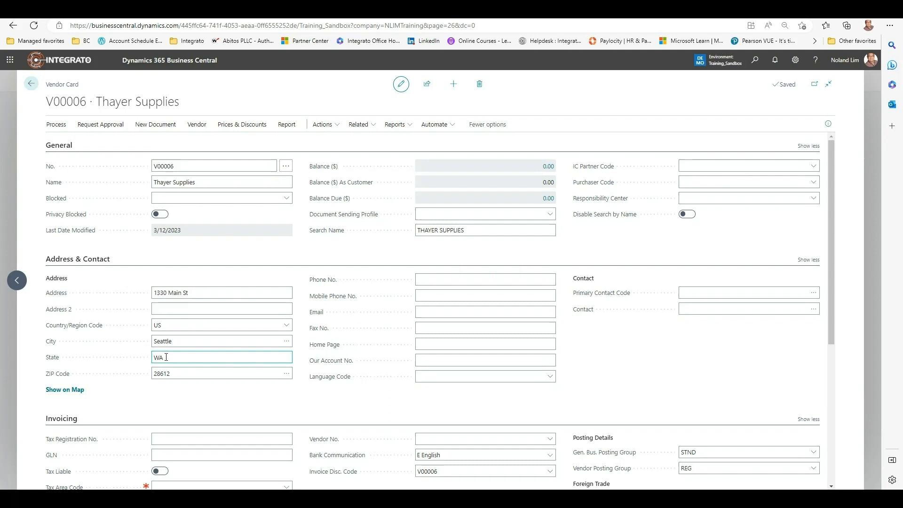
pyautogui.click(32, 86)
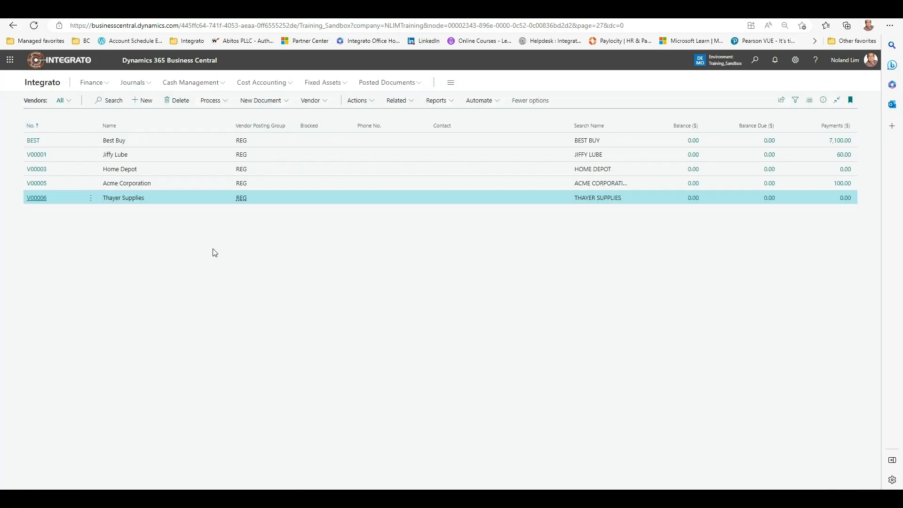
pyautogui.click(42, 82)
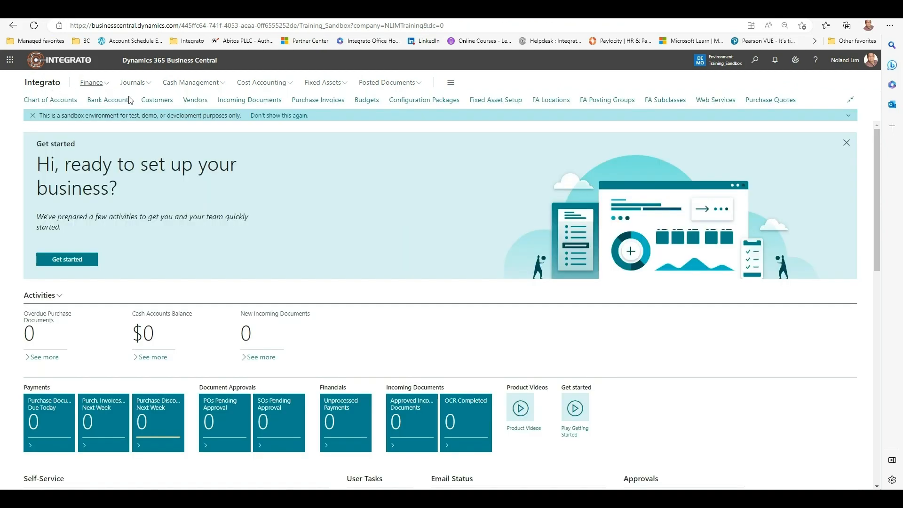
pyautogui.click(312, 100)
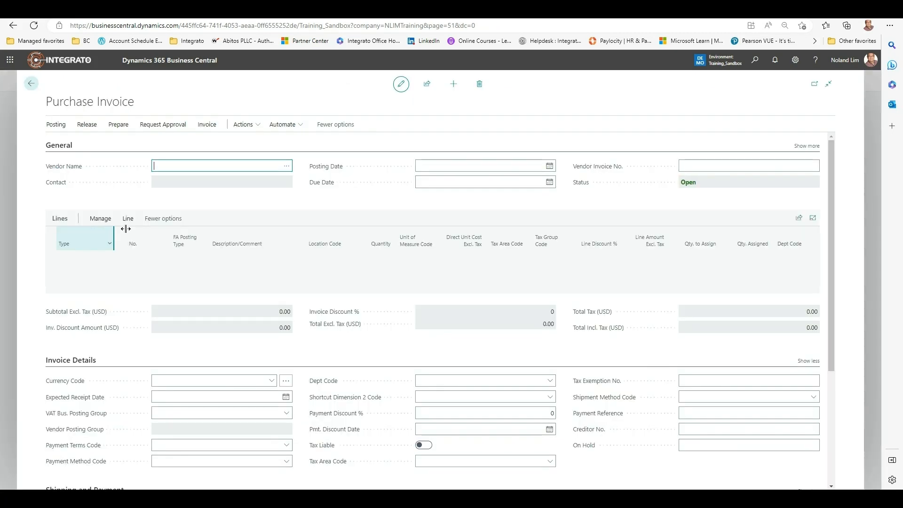
# Choose Thayer Supplies as the invoice's vendor and enter 13113 as the vendor invoice number
pyautogui.click(286, 167)
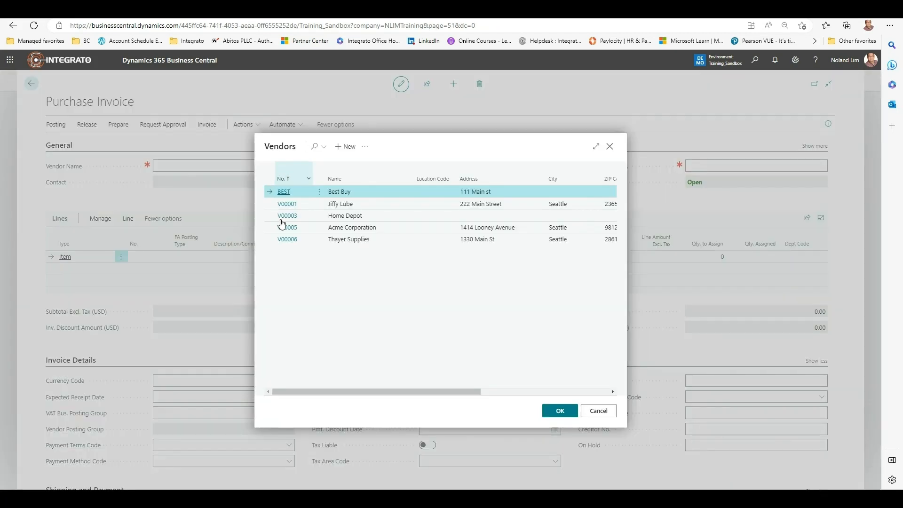
pyautogui.click(355, 240)
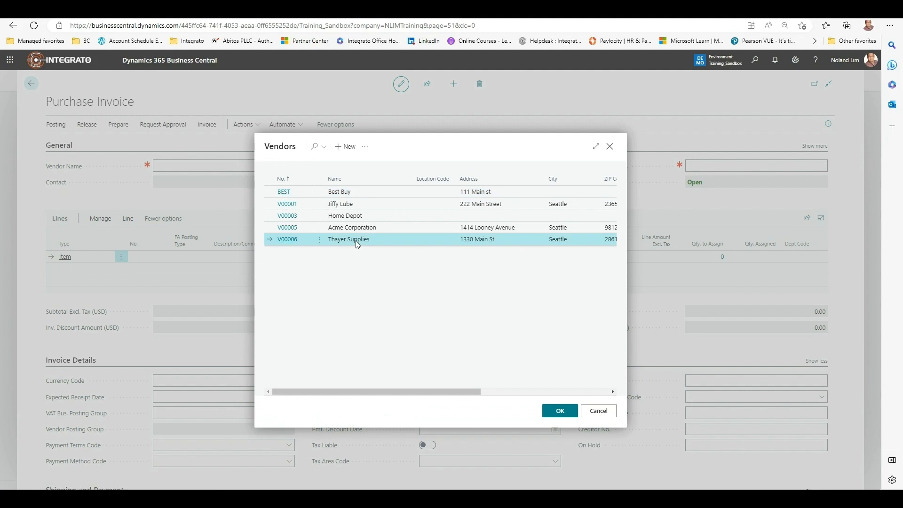
pyautogui.click(560, 411)
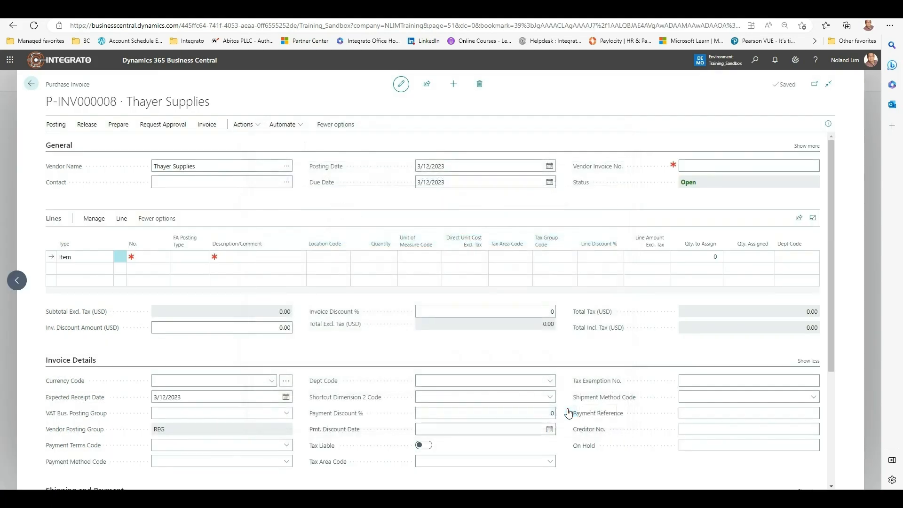
pyautogui.click(704, 168)
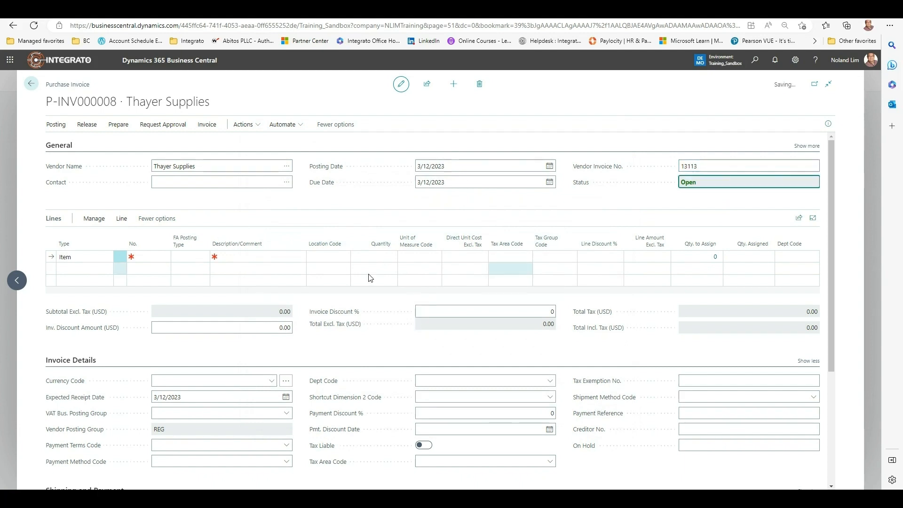
# Set the first invoice line's type to G/L Account and choose the Office Supplies account for it
pyautogui.click(97, 259)
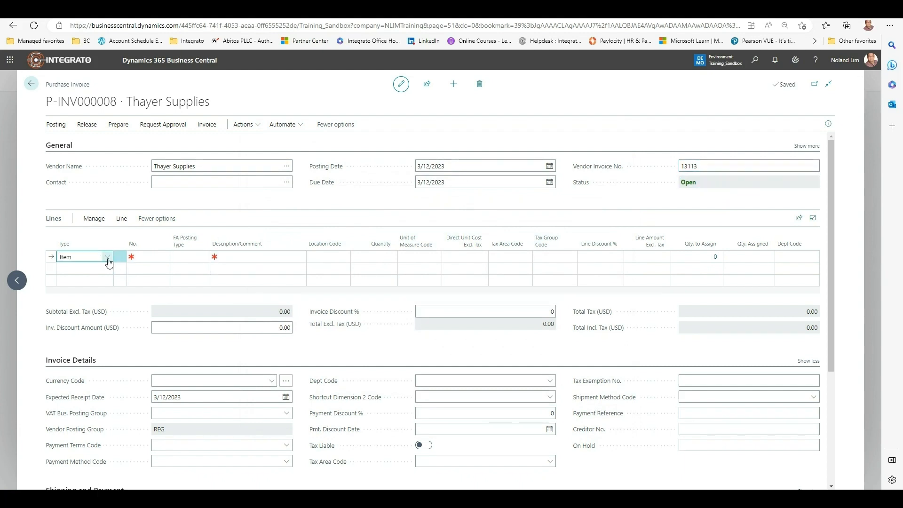
pyautogui.click(107, 256)
pyautogui.click(106, 293)
pyautogui.click(145, 259)
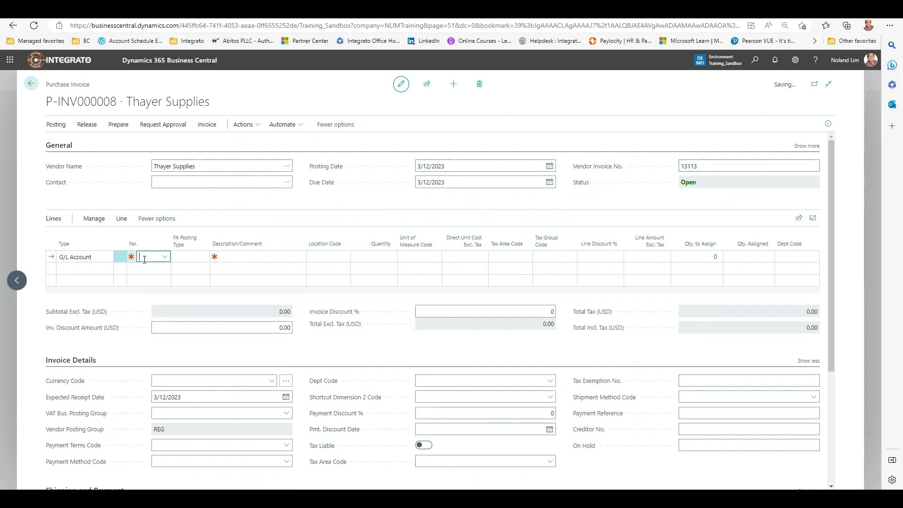
pyautogui.write('off')
pyautogui.click(158, 317)
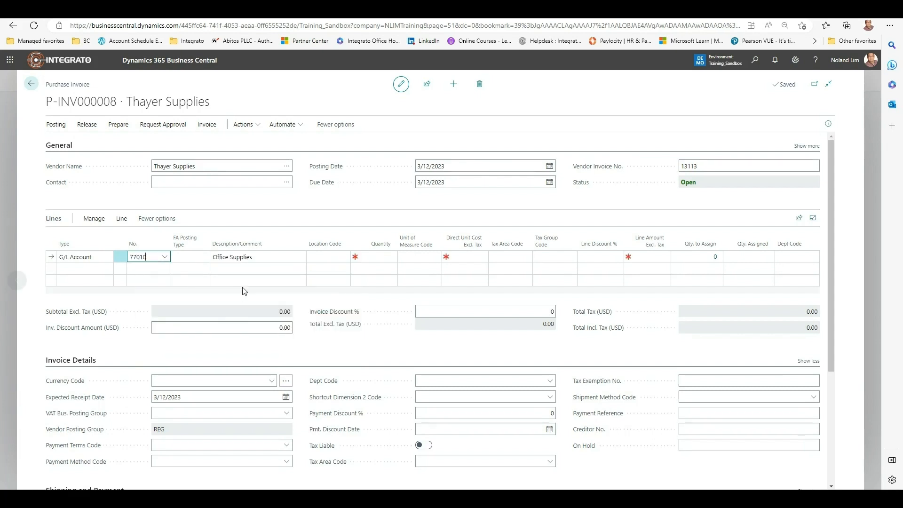
# Set the Office Supplies line's quantity to 1 and its direct unit cost to 200
pyautogui.click(379, 256)
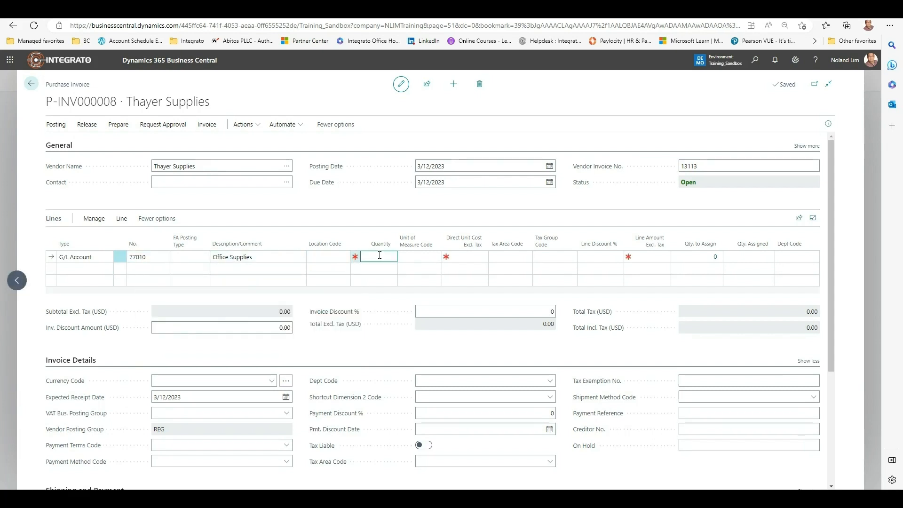
pyautogui.write('1')
pyautogui.press('Tab')
pyautogui.write('200')
pyautogui.press('Tab')
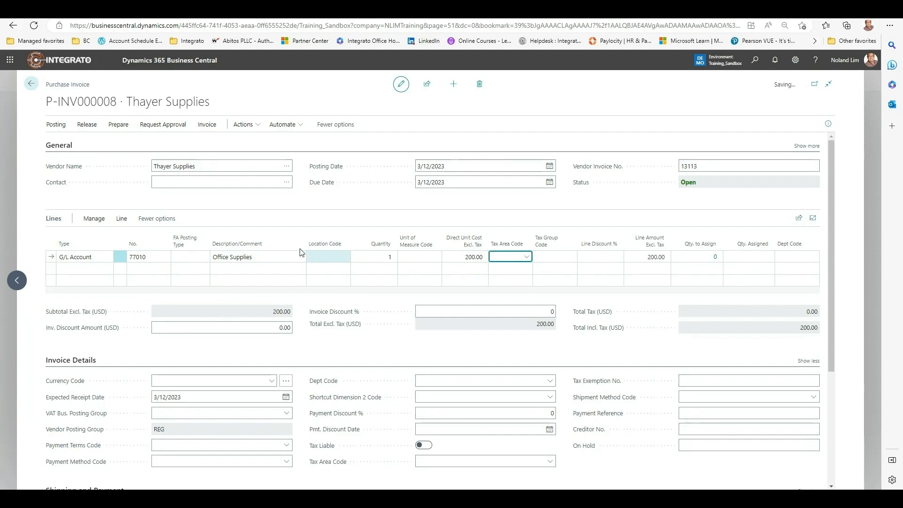
# Close the unposted Thayer Supplies invoice and reopen it to check the remit-to details under Shipping and Payment
pyautogui.scroll(-3, 253, 297)
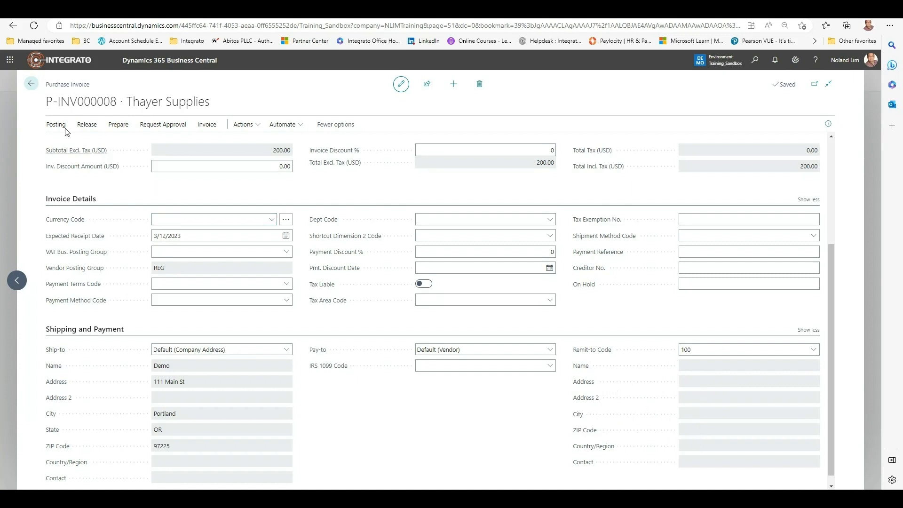
pyautogui.click(30, 84)
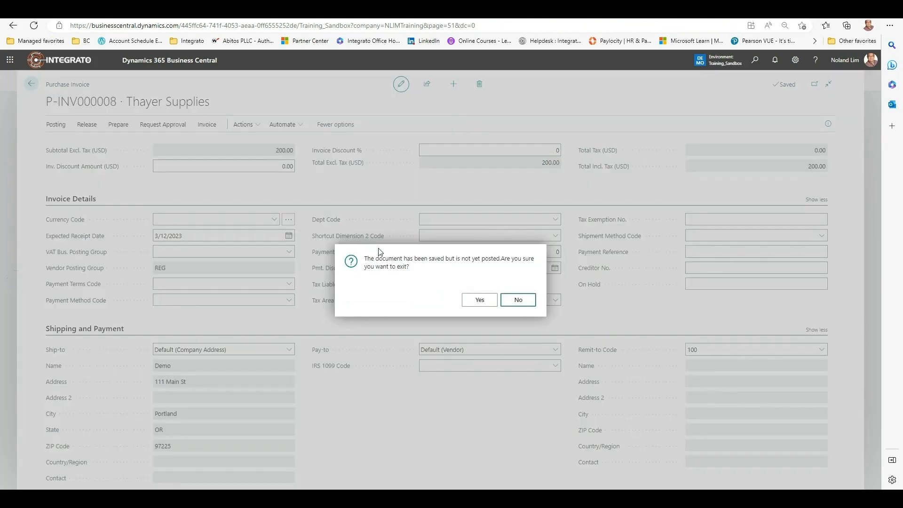
pyautogui.click(476, 301)
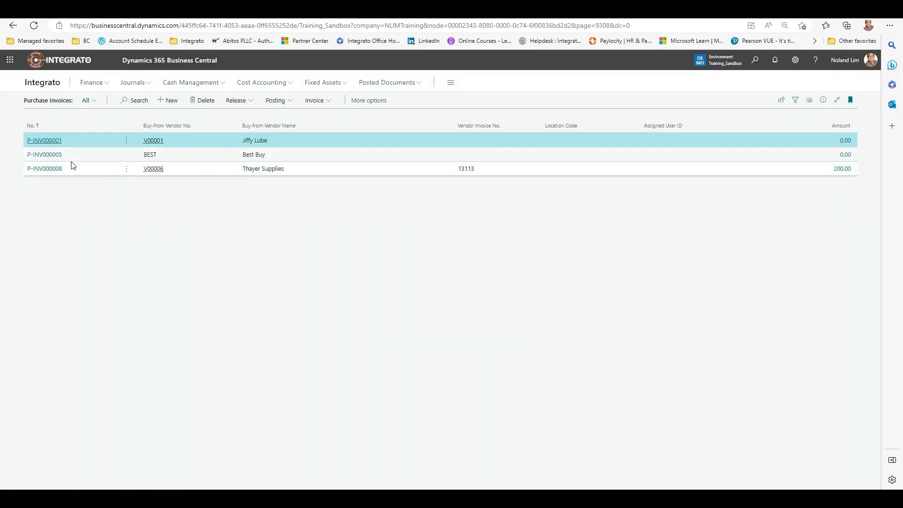
pyautogui.click(58, 170)
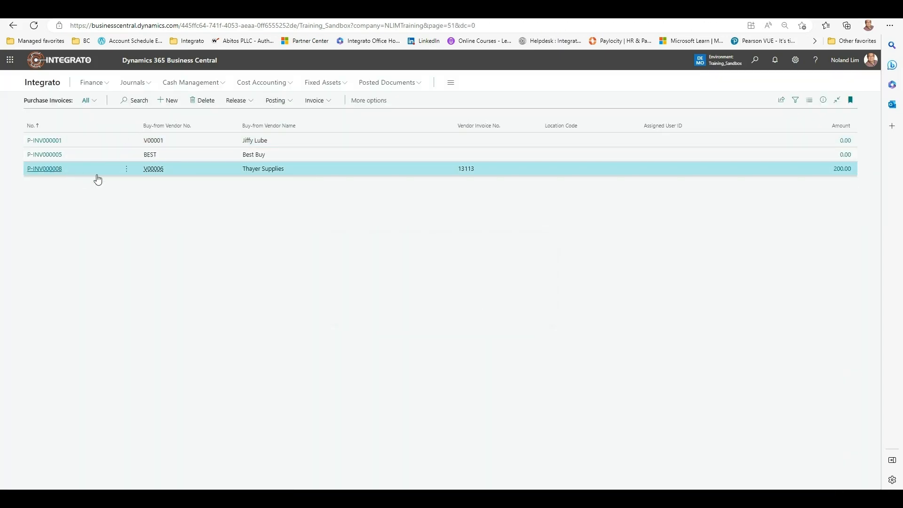
pyautogui.scroll(-1, 440, 310)
pyautogui.scroll(-3, 441, 311)
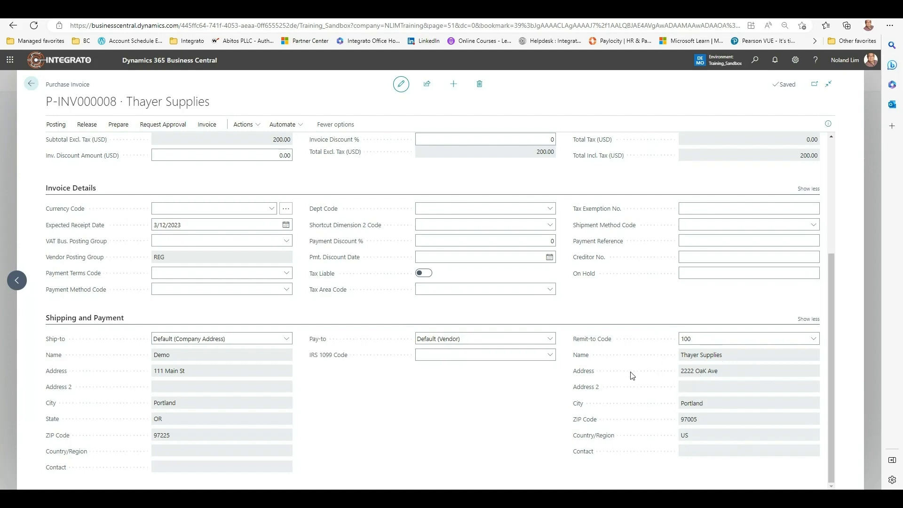
pyautogui.scroll(4, 318, 314)
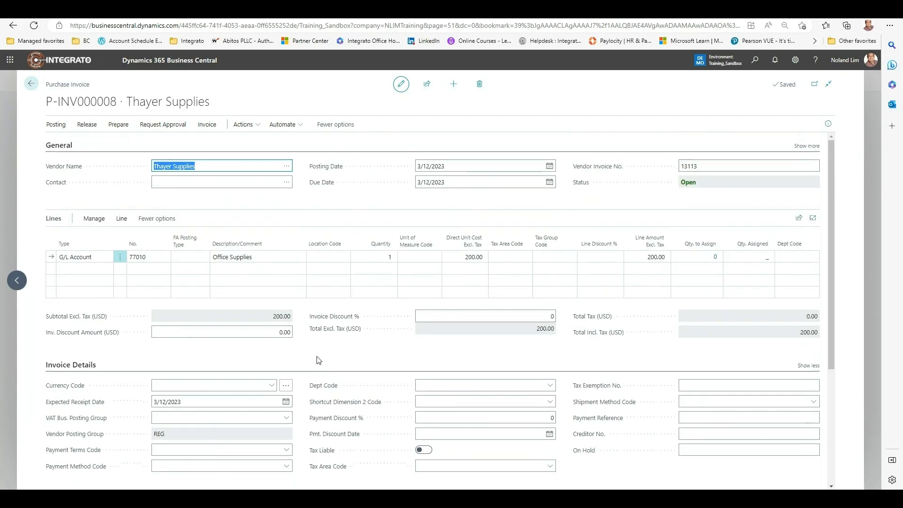
# Post the Thayer Supplies purchase invoice and decline opening the posted invoice
pyautogui.click(64, 128)
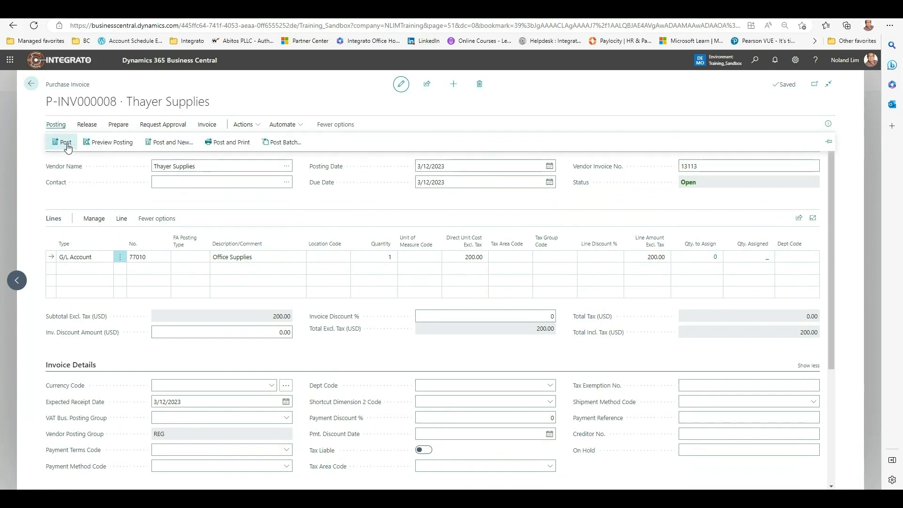
pyautogui.click(67, 146)
pyautogui.click(482, 301)
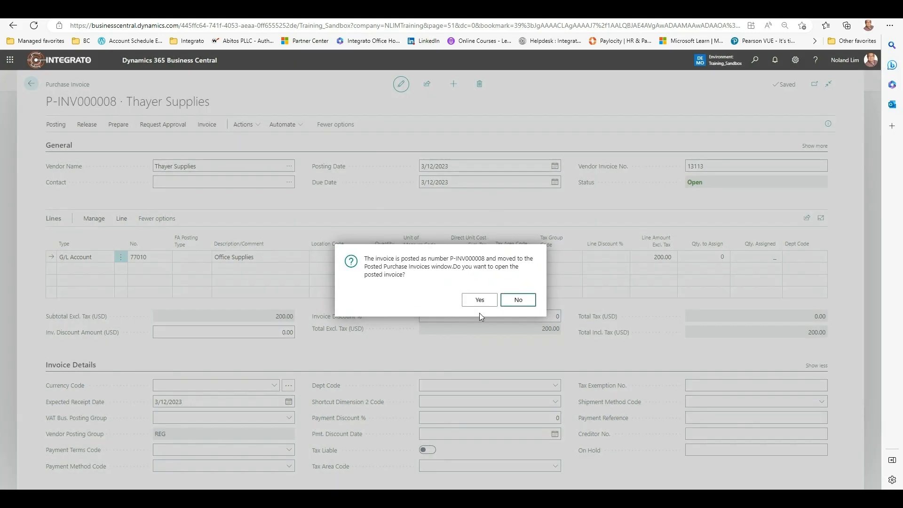
pyautogui.click(518, 301)
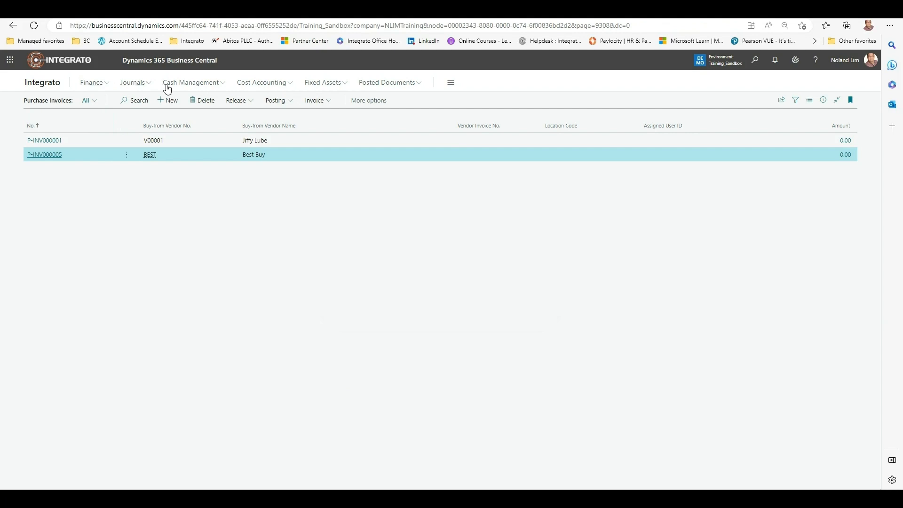
# Open the AP CHECK batch of the cash management payment journals
pyautogui.click(223, 88)
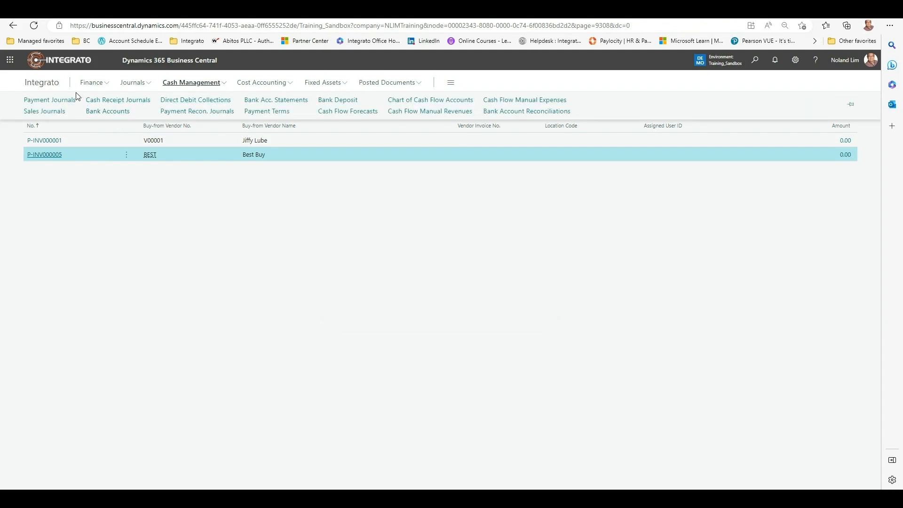
pyautogui.click(50, 99)
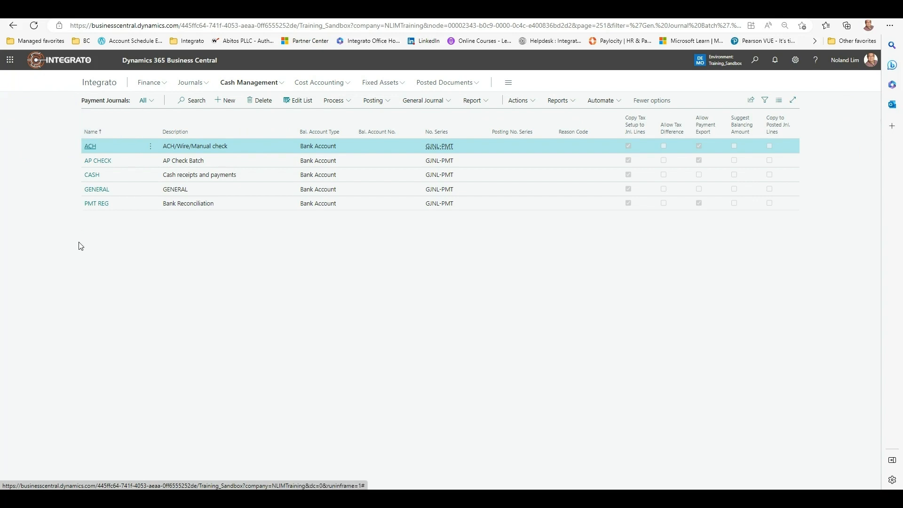
pyautogui.click(108, 165)
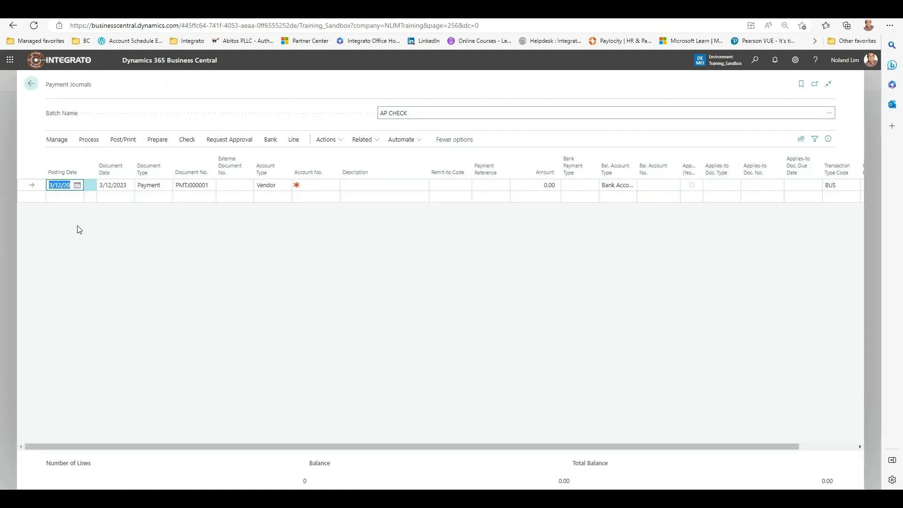
# Suggest vendor payments for the AP CHECK batch with the last used options, paying by computer check from BOA-CHECKING
pyautogui.click(157, 140)
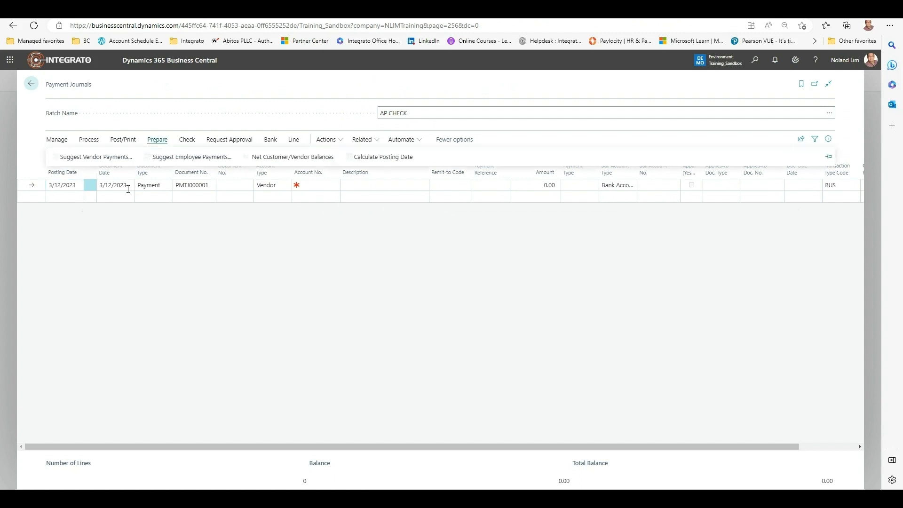
pyautogui.click(94, 157)
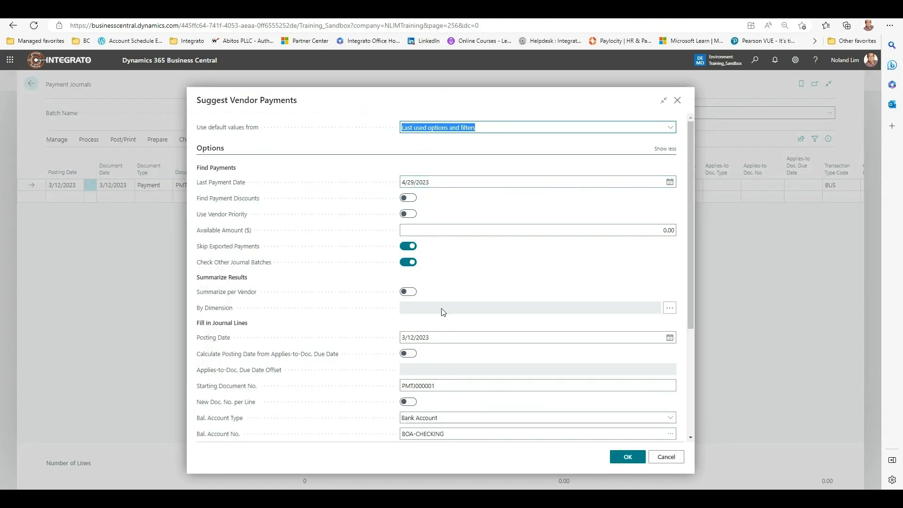
pyautogui.scroll(-3, 458, 308)
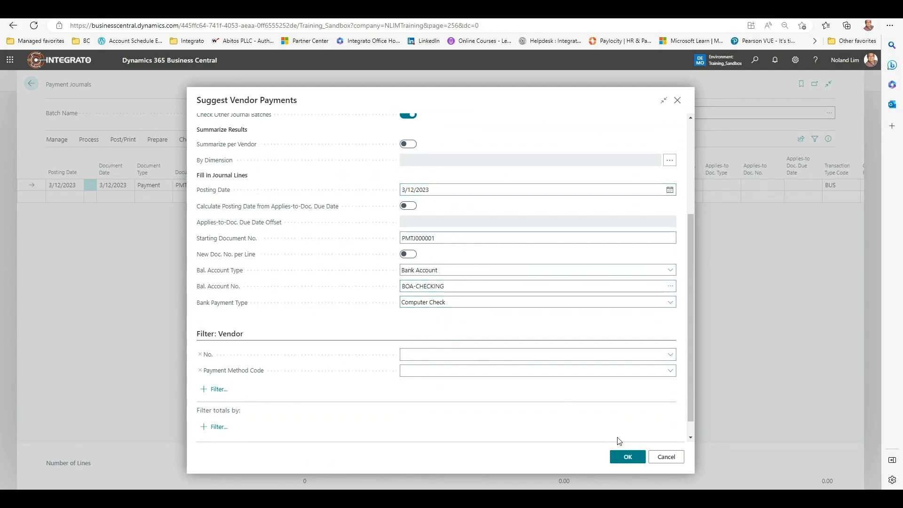
pyautogui.click(629, 456)
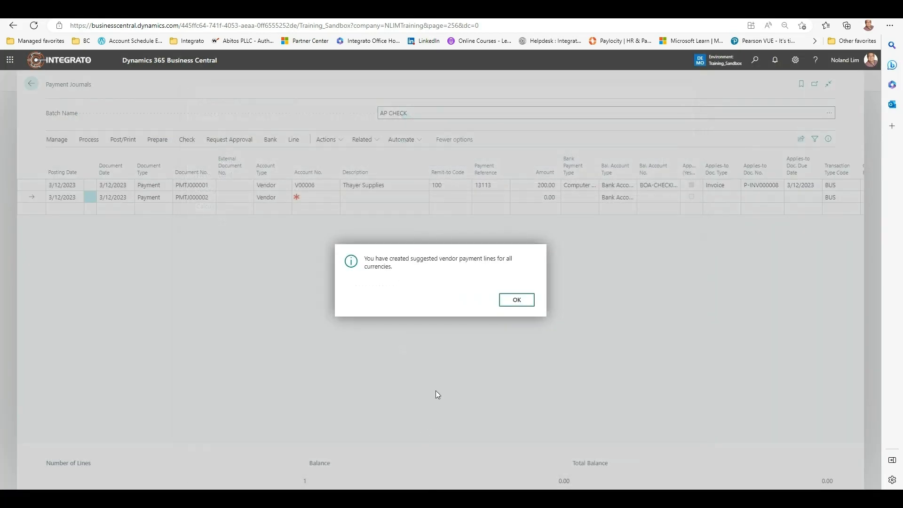
pyautogui.click(518, 299)
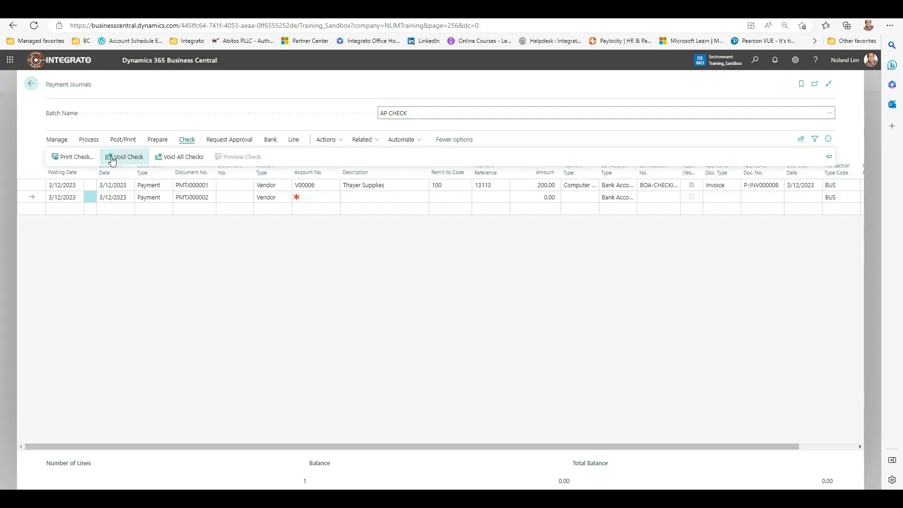
# Print the computer check for the Thayer Supplies payment line
pyautogui.click(72, 157)
pyautogui.click(459, 457)
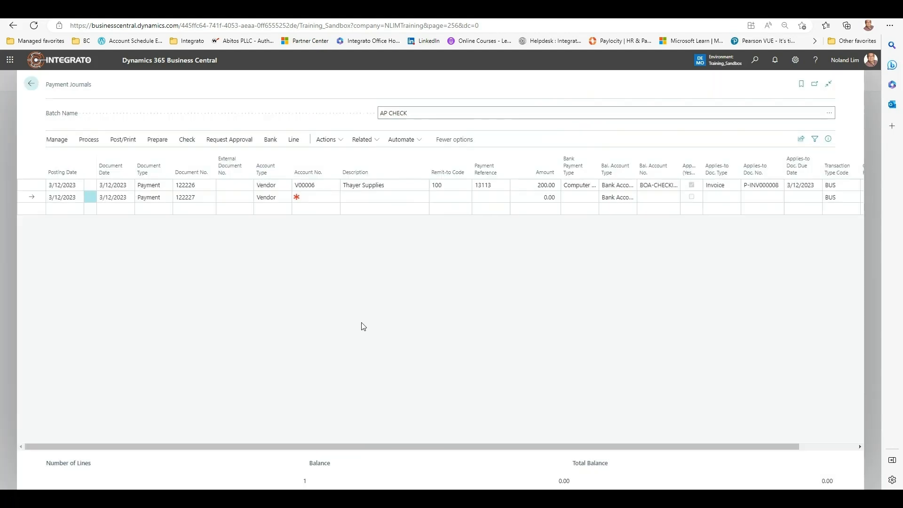